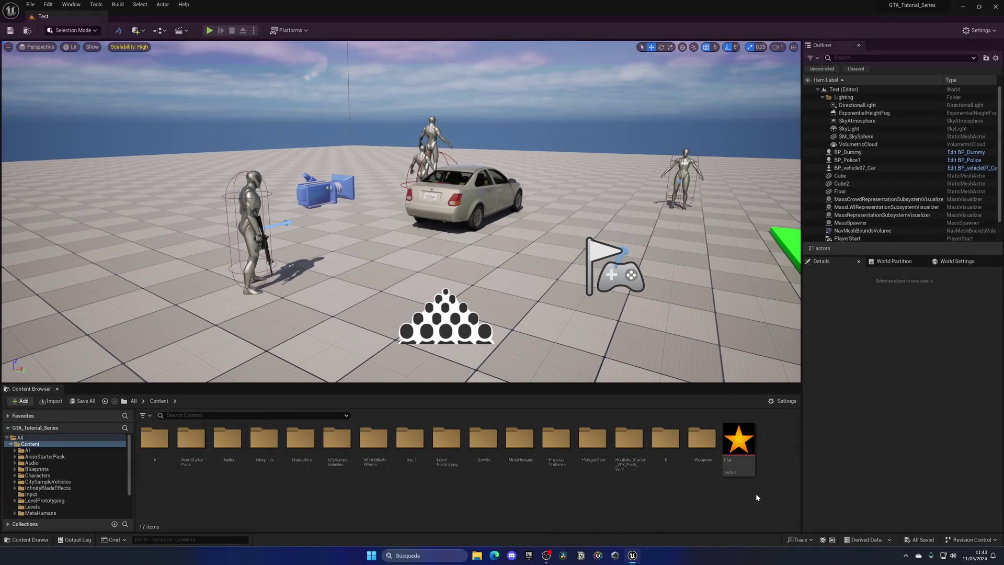
Preview the Star texture, move it into the UI folder, and open that folder
double_click(739, 453)
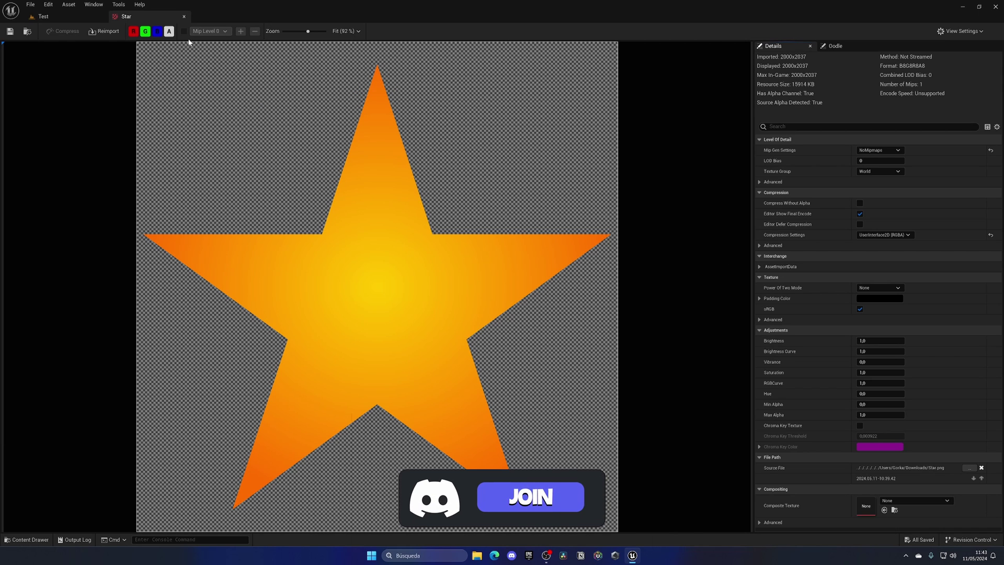
click(183, 16)
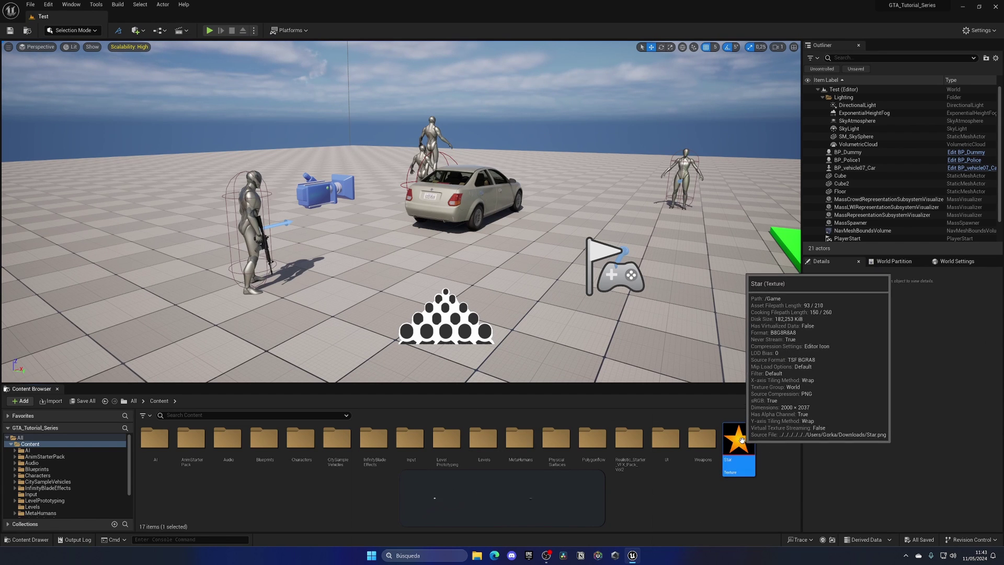
drag(738, 450, 668, 464)
click(681, 478)
double_click(666, 442)
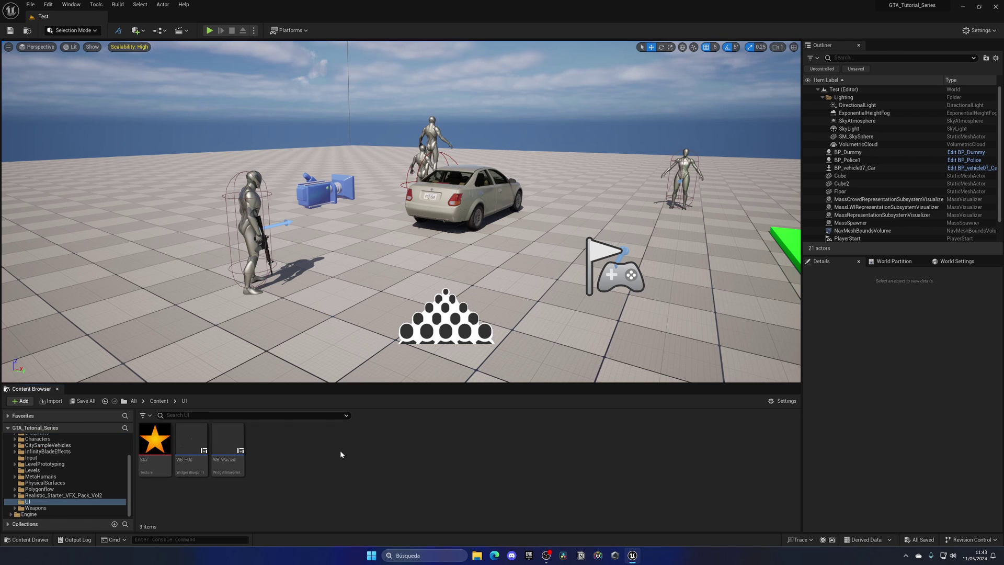
Create a User Widget blueprint named WB_Wanted in the UI folder
right_click(309, 452)
mouse_move(339, 438)
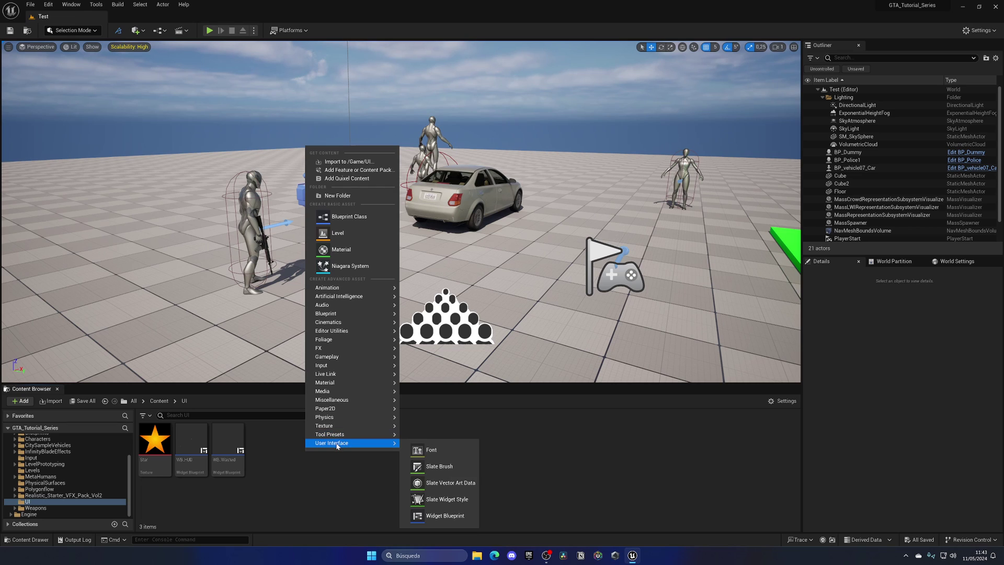
click(453, 519)
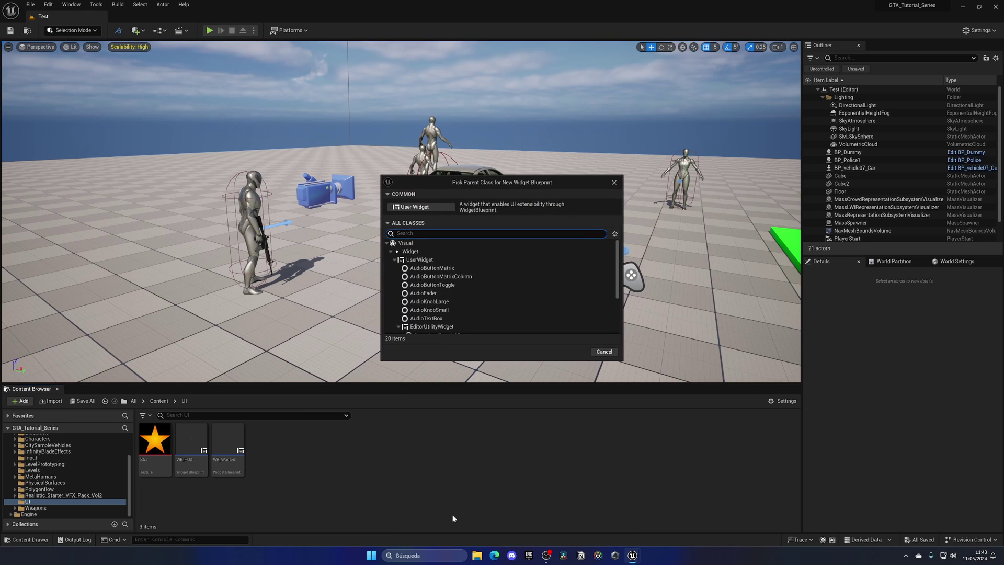
click(416, 207)
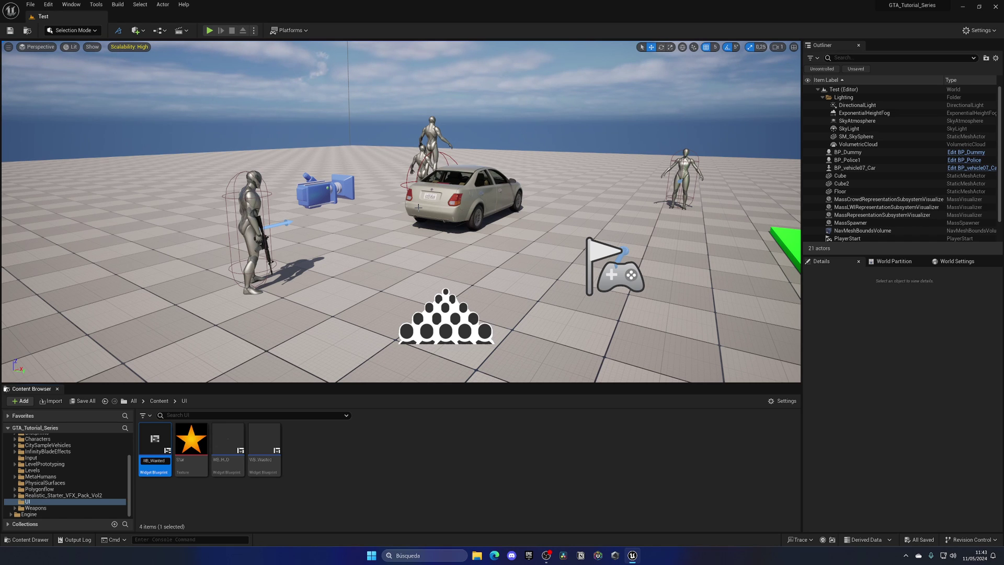
text(WB_Wanted)
key(Return)
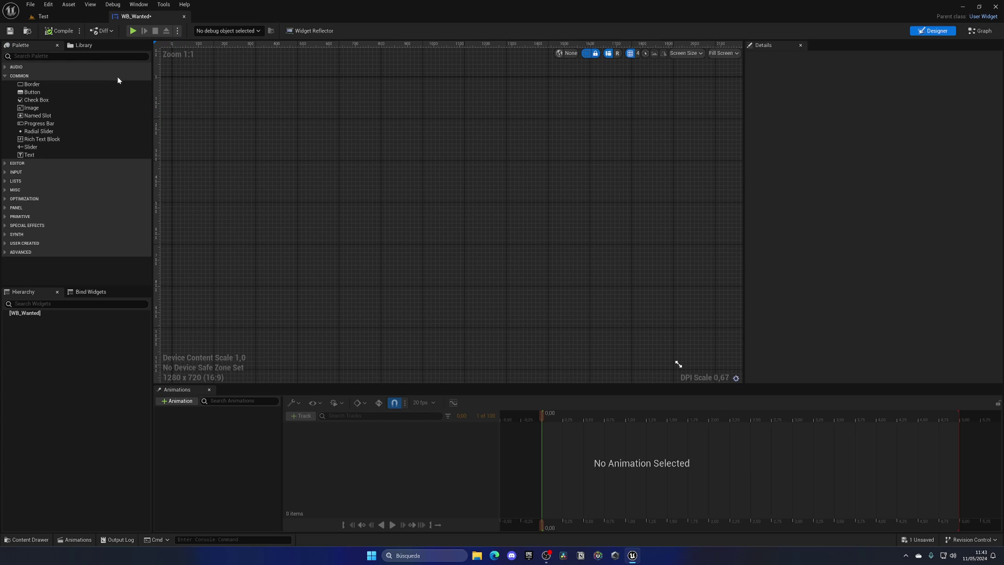
Add a Canvas Panel as WB_Wanted's root widget
click(79, 56)
text(ca)
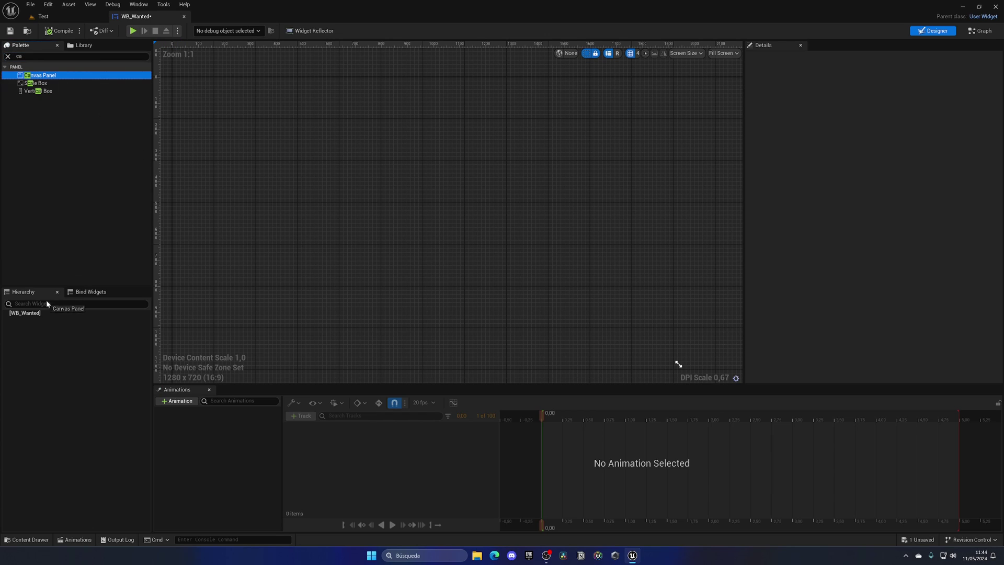
drag(47, 303, 47, 313)
Place a Horizontal Box on the canvas and enlarge it to about 504 x 79
click(8, 56)
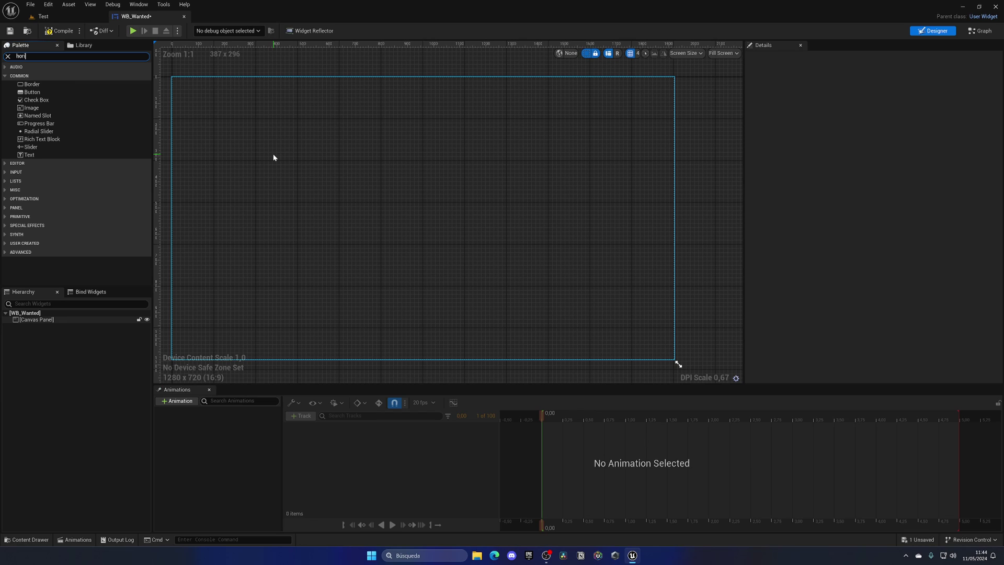
drag(43, 76, 534, 97)
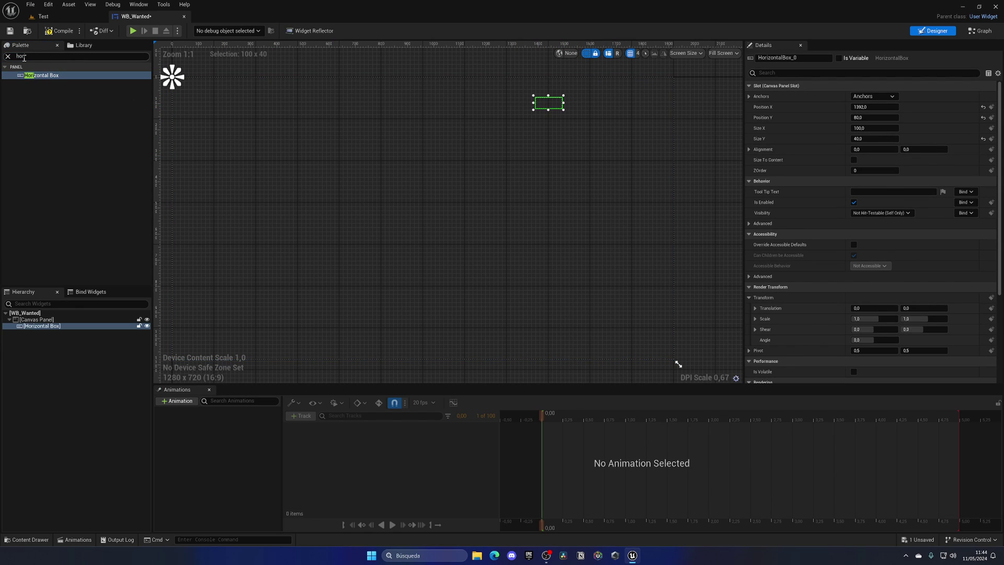
click(8, 56)
drag(564, 111, 649, 96)
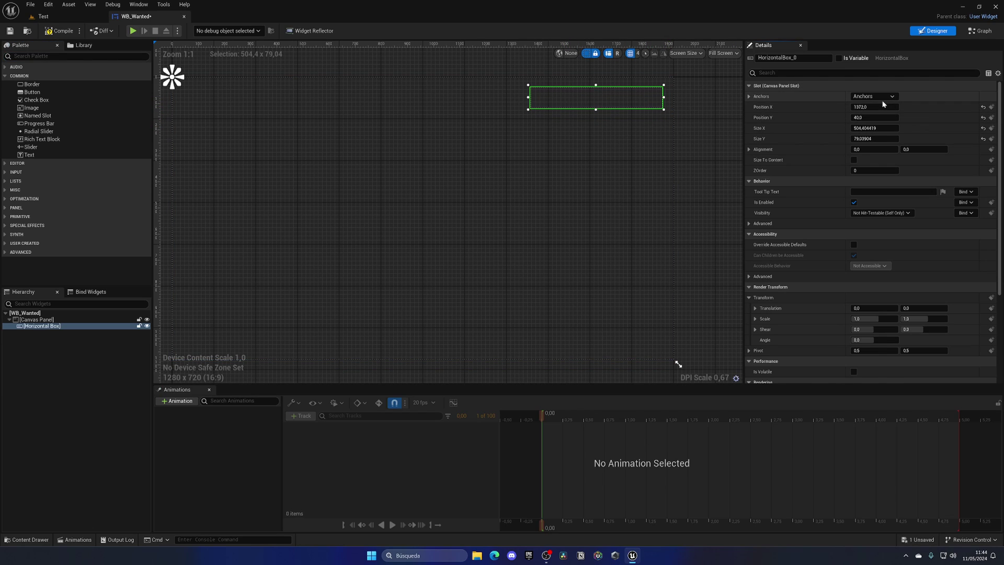
Anchor the Horizontal Box to the top-right, with Position X and Y at 0
click(887, 96)
click(920, 118)
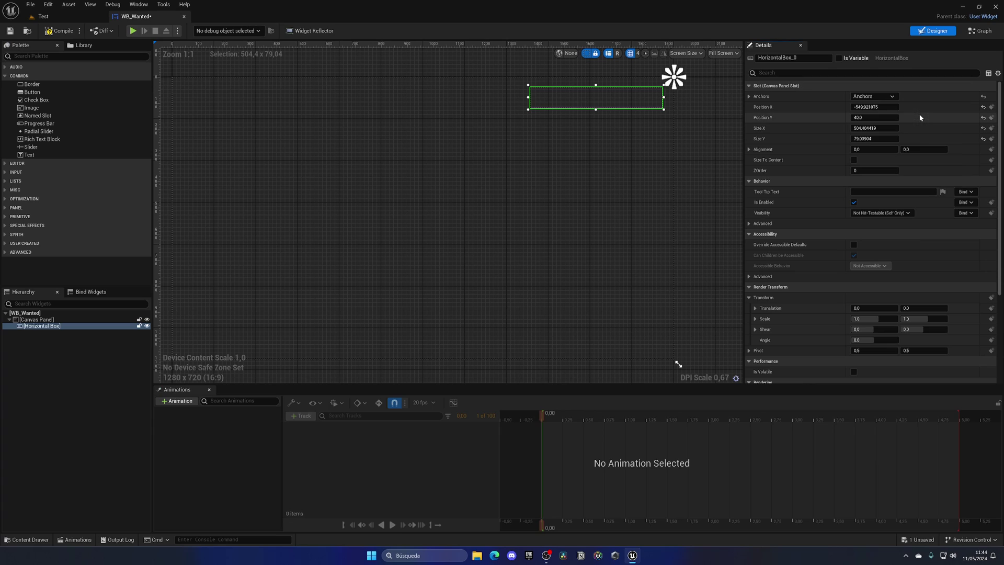
click(889, 107)
text(0)
key(Return)
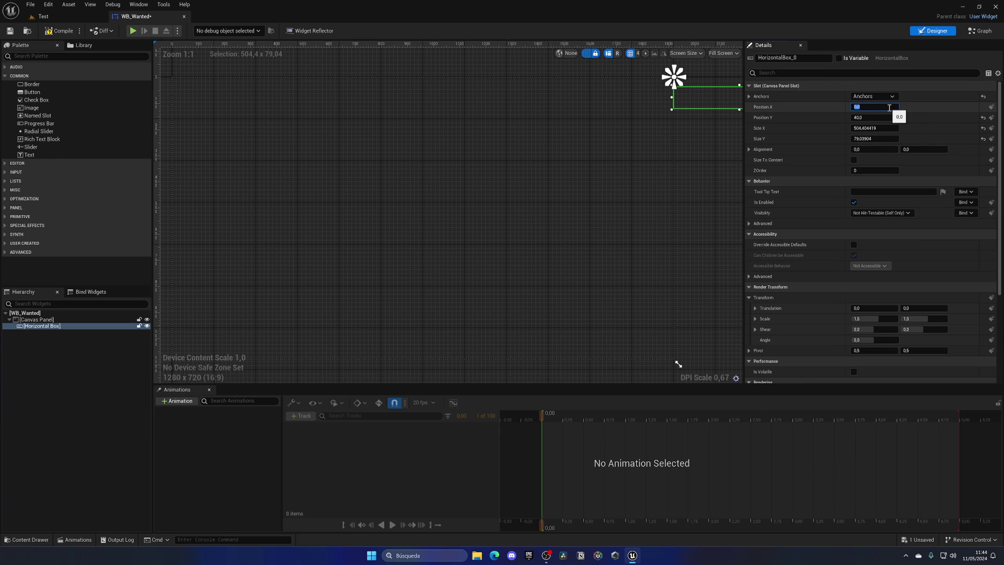
click(861, 118)
text(0)
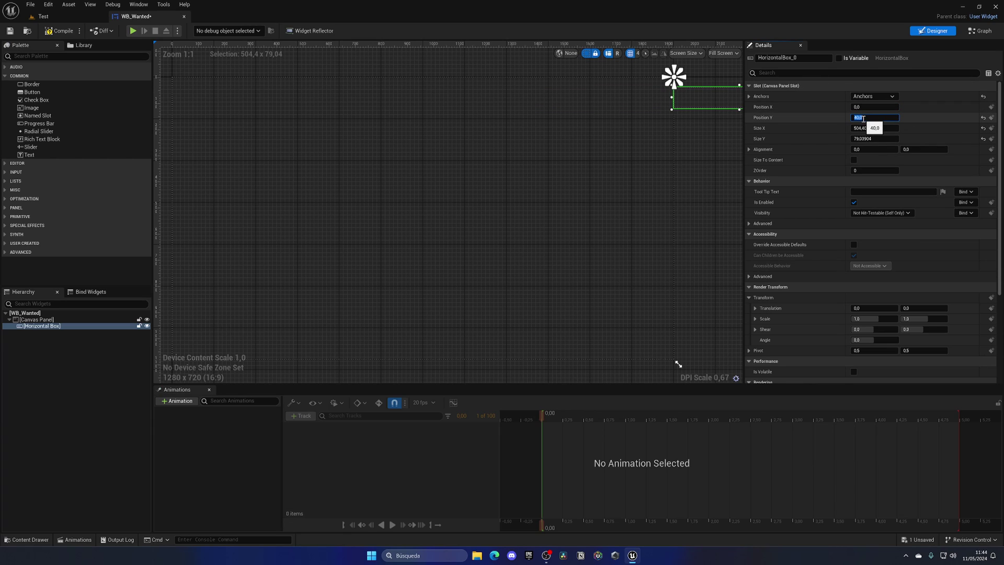
key(Return)
Set the box's alignment to 0.5 horizontal and 0 vertical, nudging it left into the corner
click(865, 150)
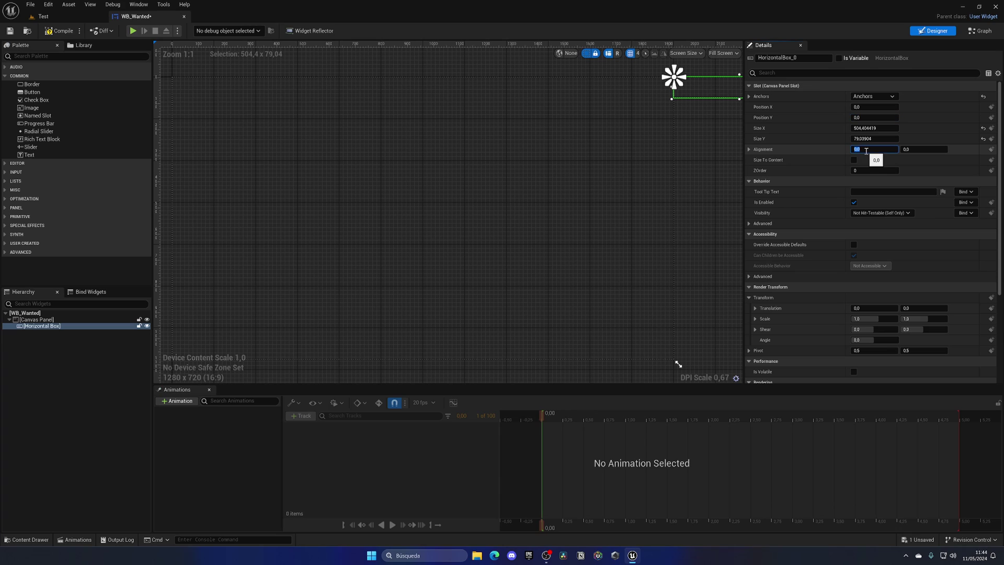
text(0.5)
key(Return)
text(0.5)
key(Return)
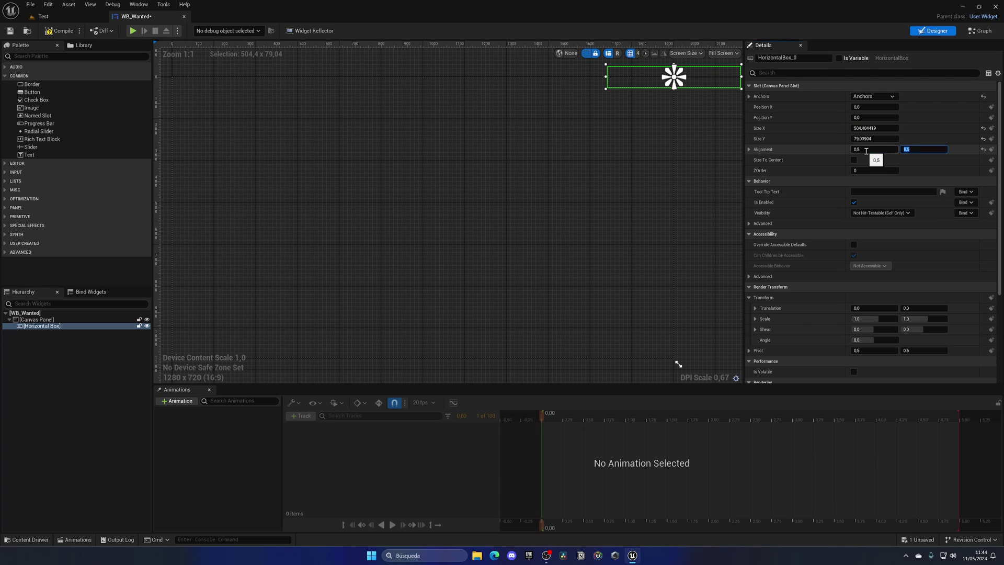
text(0)
key(Return)
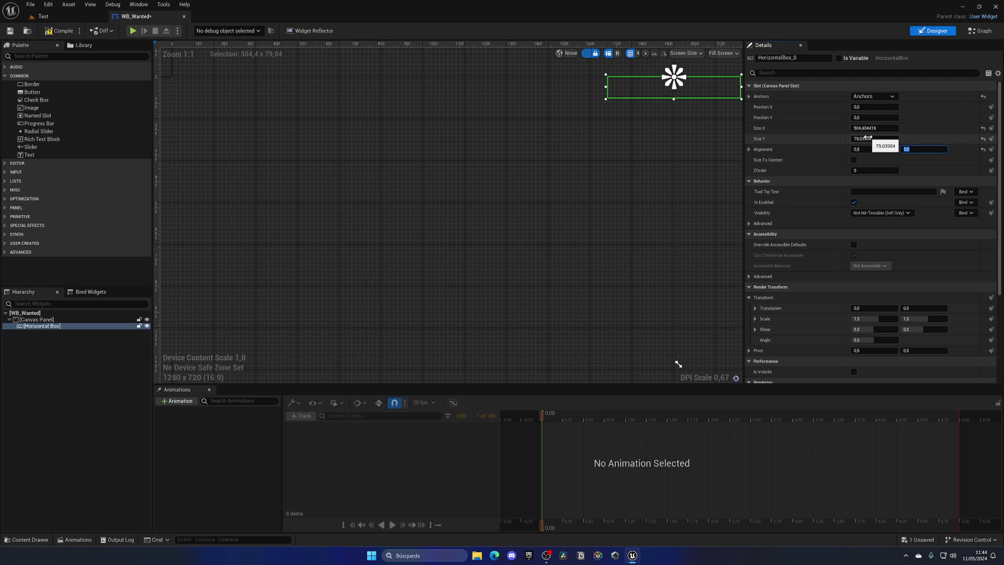
mouse_move(893, 146)
mouse_down()
mouse_move(925, 147)
mouse_move(892, 149)
mouse_up()
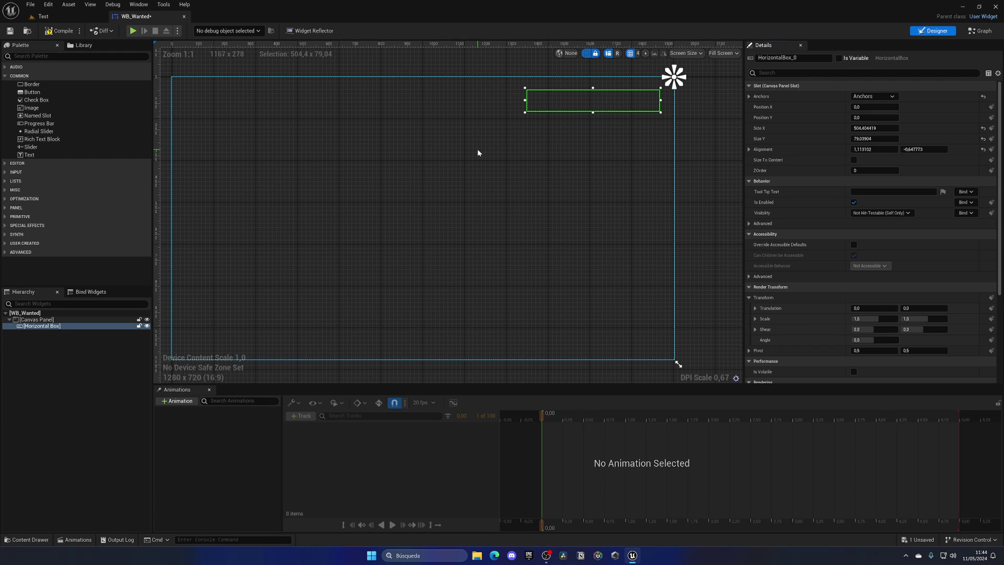
Enlarge the Horizontal Box slightly to about 532 x 89 and keep it selected
drag(524, 113, 516, 115)
click(45, 326)
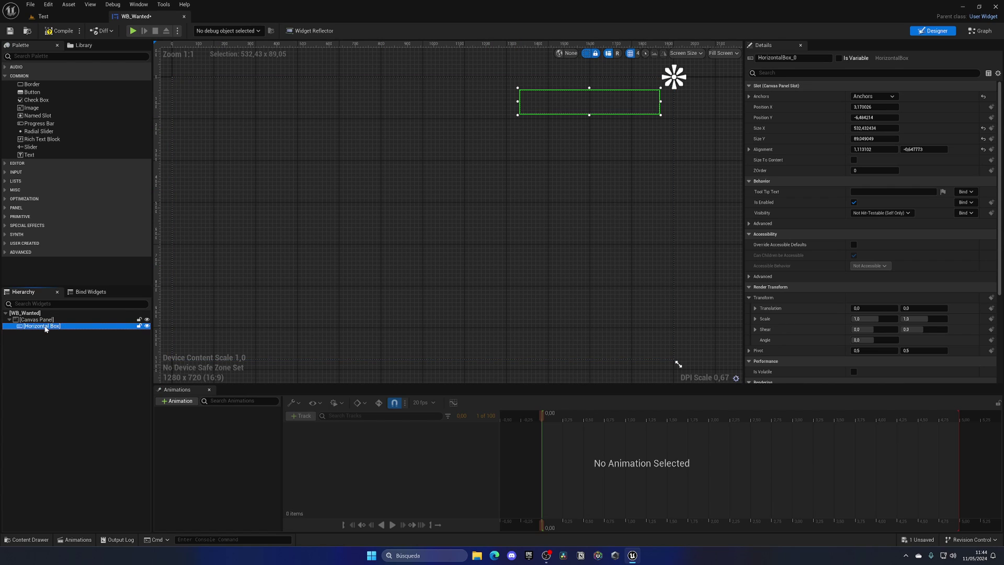
click(76, 346)
click(45, 326)
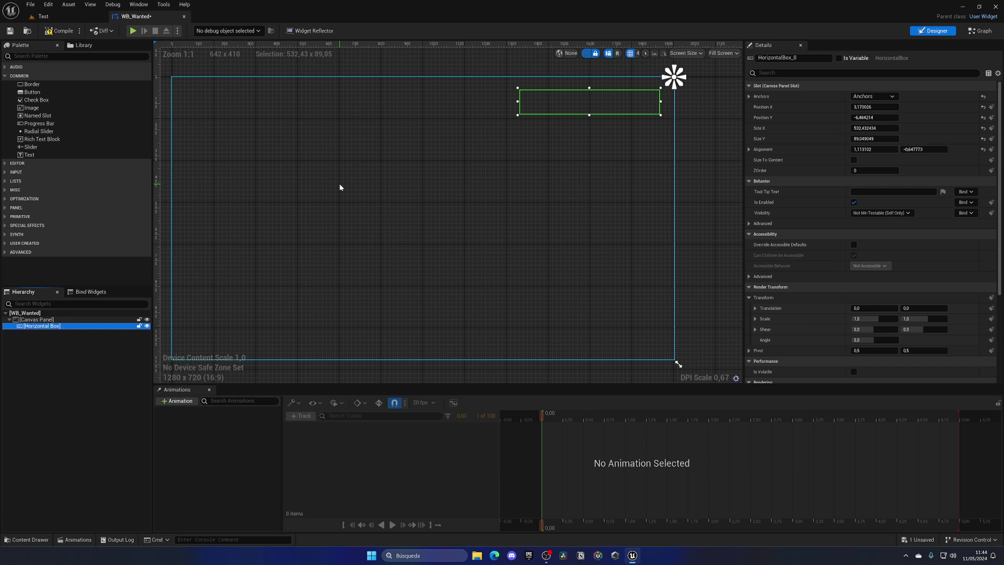
Add an Image inside the Horizontal Box and name it Star1
click(41, 111)
drag(82, 119, 46, 330)
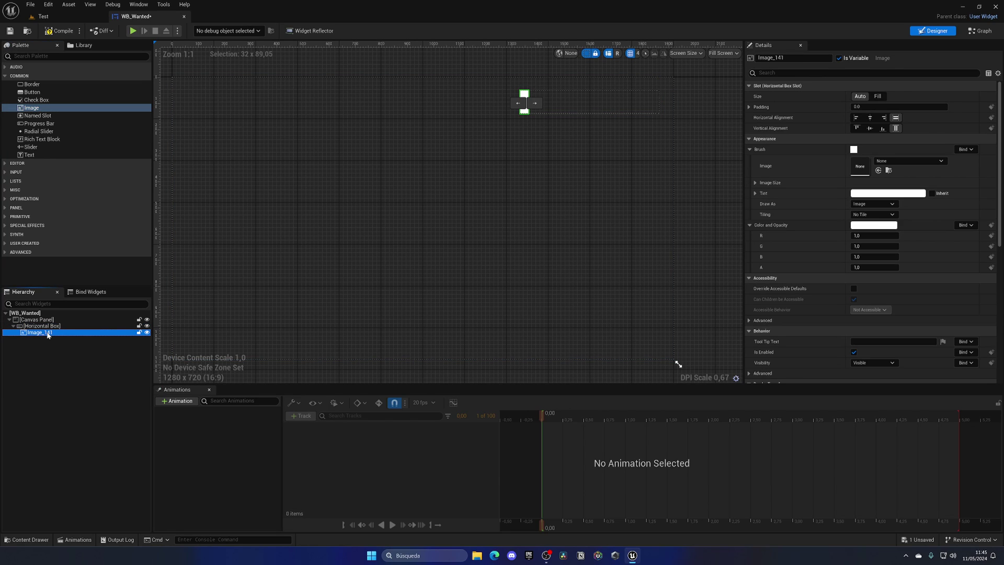
click(47, 333)
text(Star1)
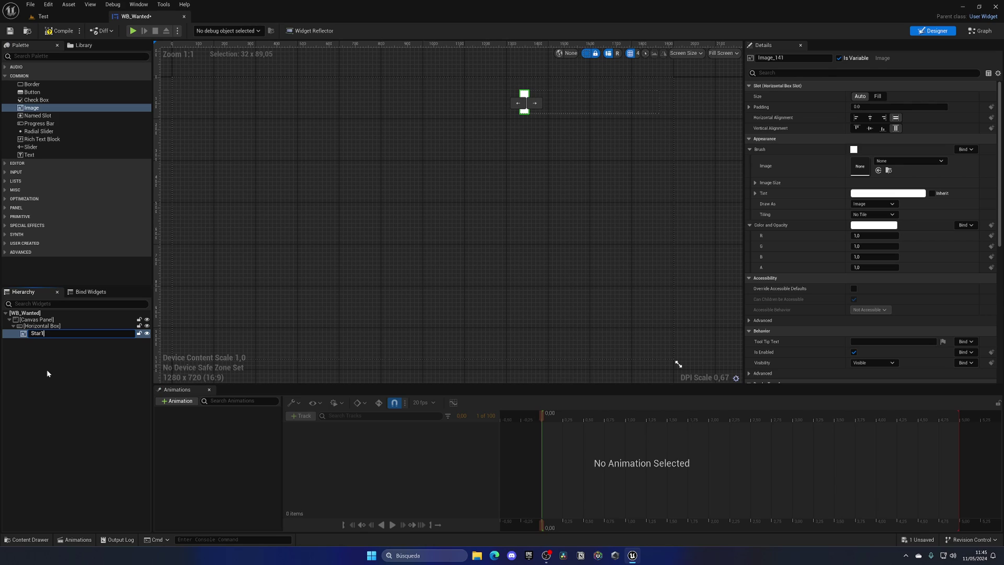
key(Return)
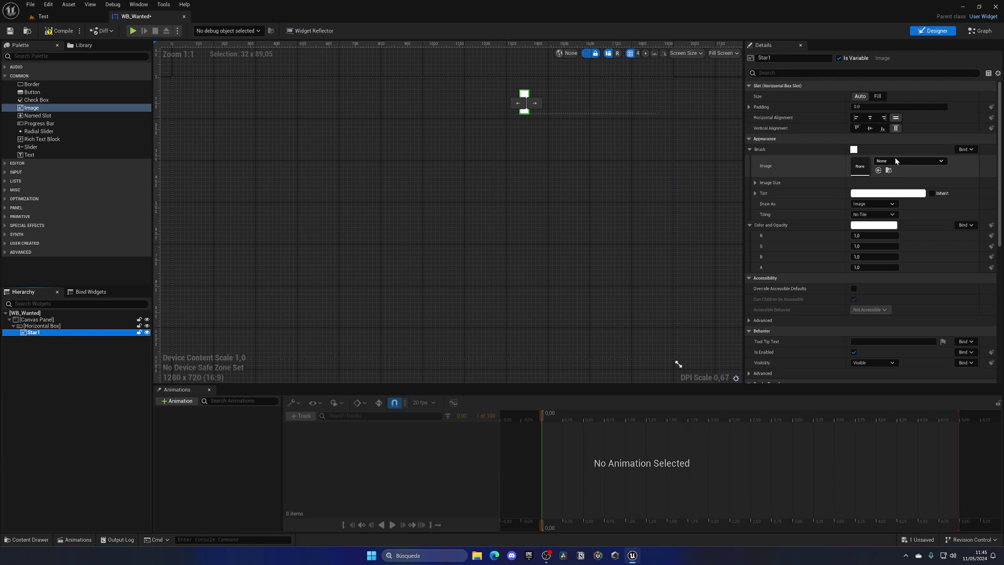
Set Star1's Brush Image to the Star texture
click(914, 161)
click(914, 160)
click(915, 161)
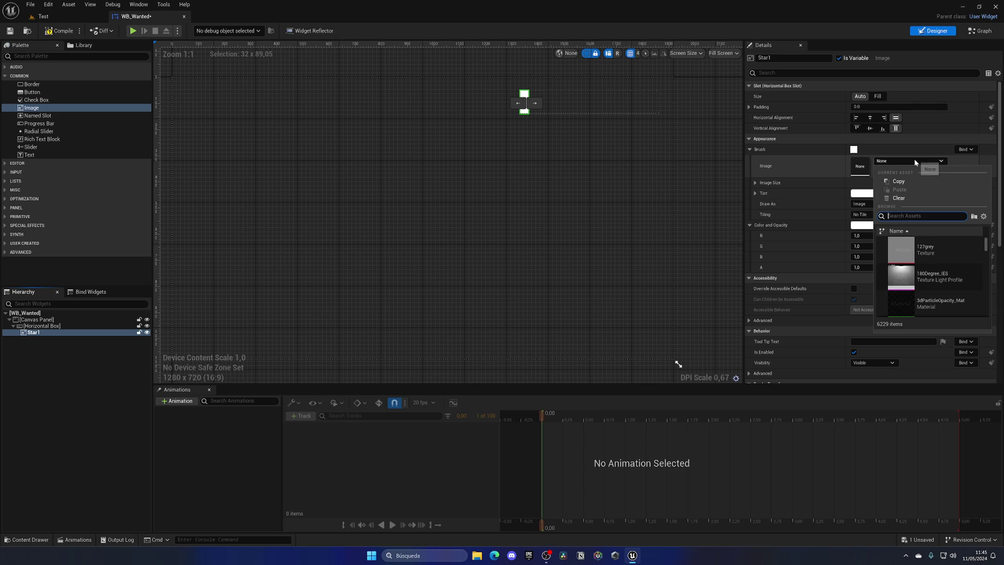
text(star)
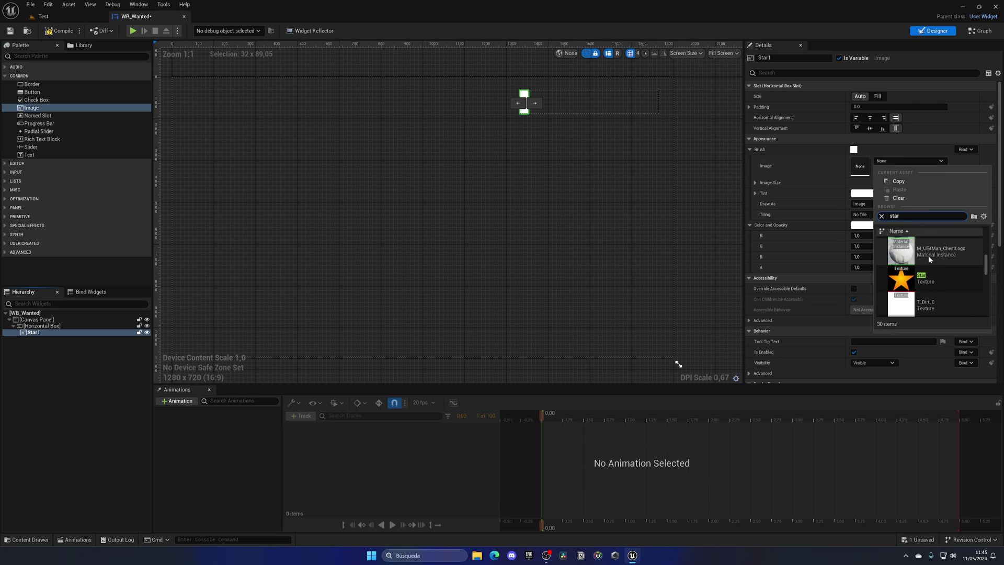
click(931, 268)
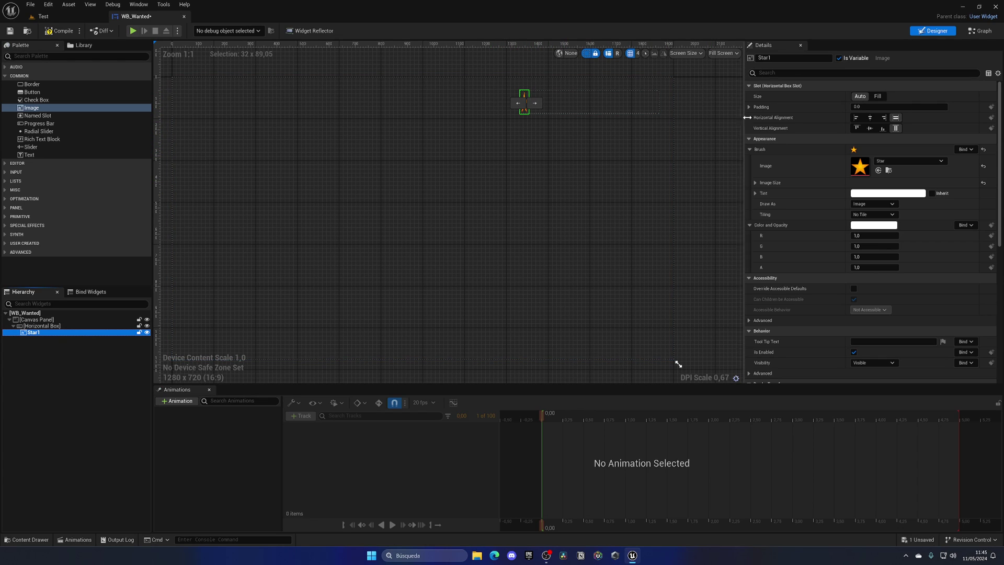
Set Star1's slot size to Fill and align it to the top-left
click(878, 96)
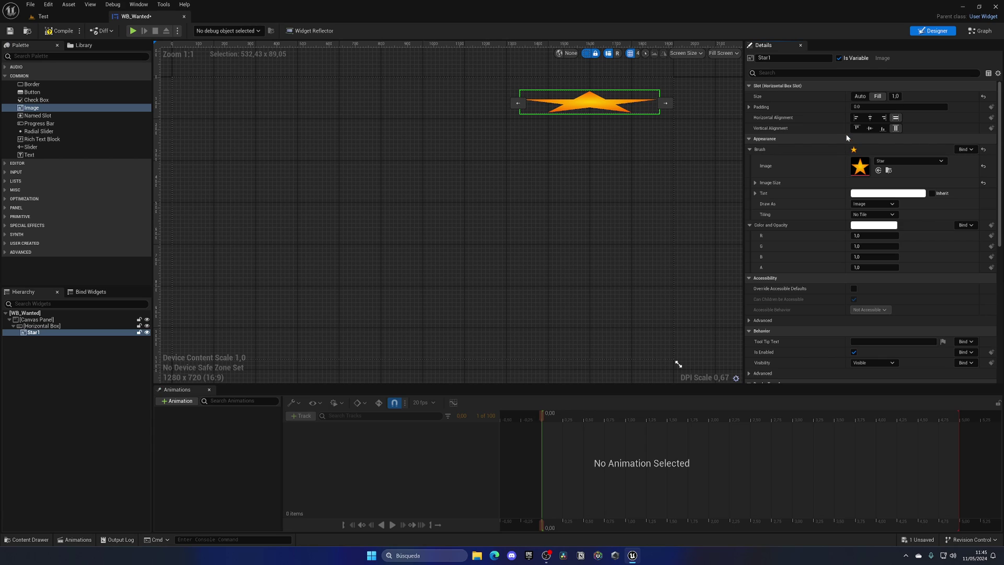
click(856, 118)
click(861, 128)
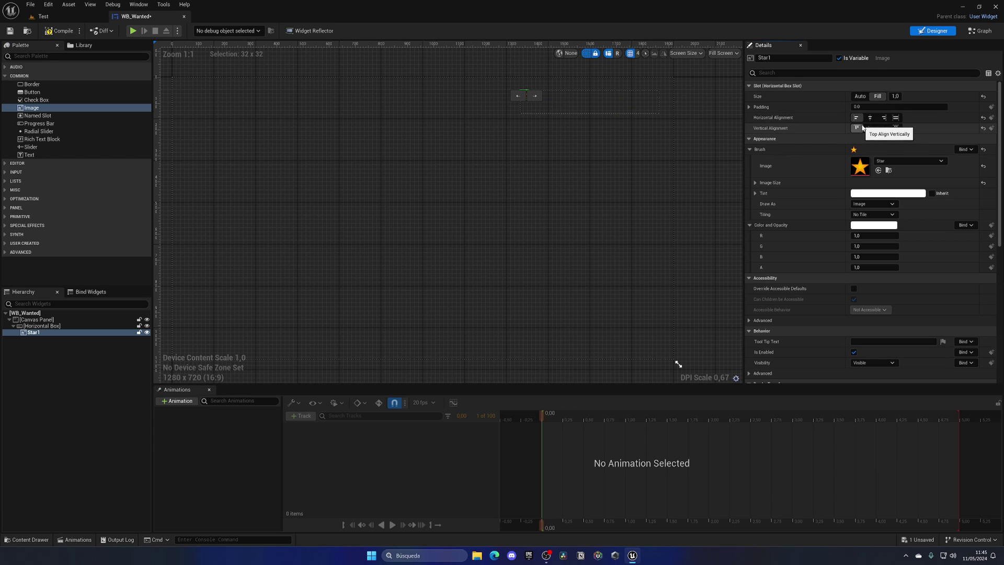
Give Star1's slot Fill size, Left horizontal alignment and Fill vertical alignment
click(883, 128)
click(896, 128)
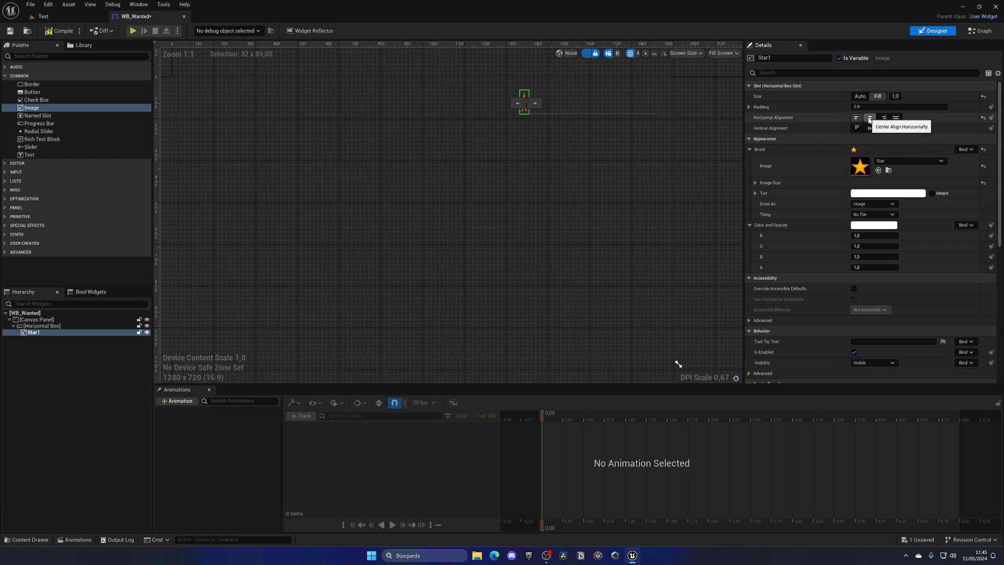
click(862, 97)
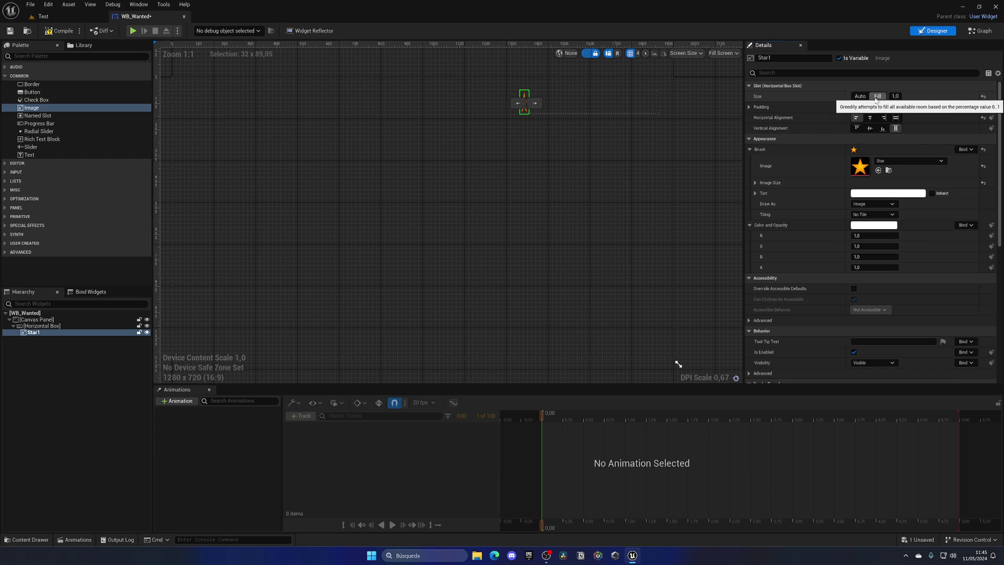
click(878, 96)
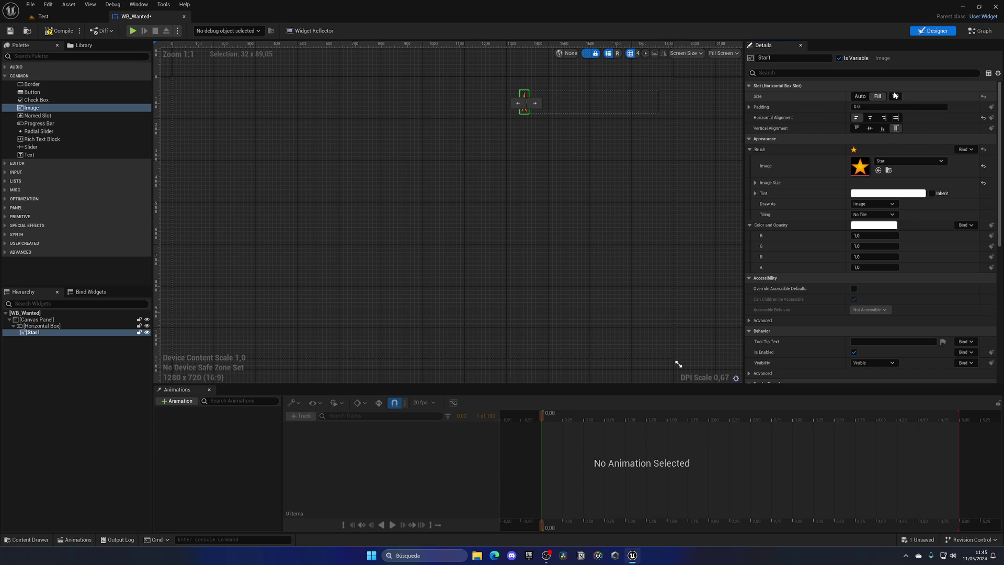
click(868, 128)
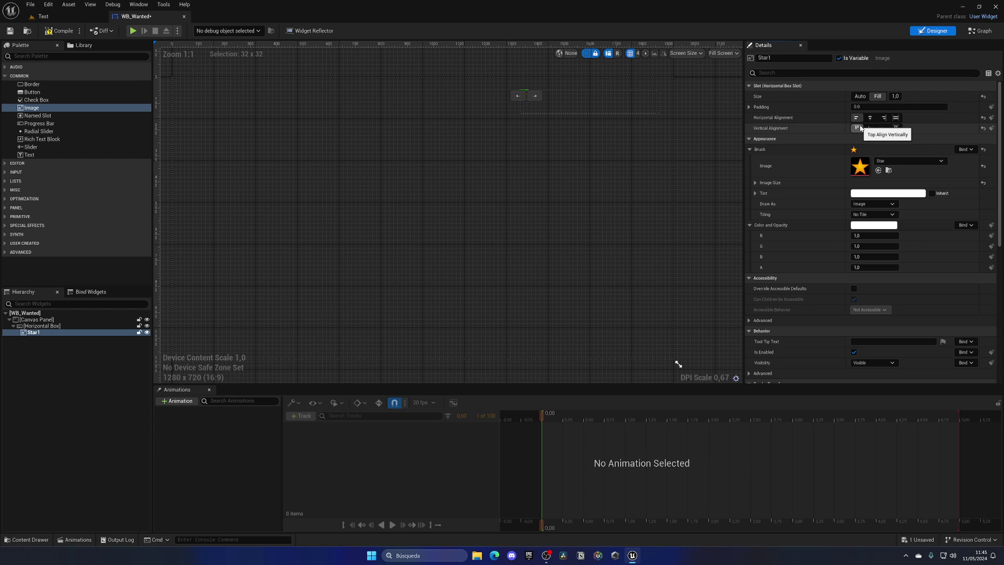
click(896, 128)
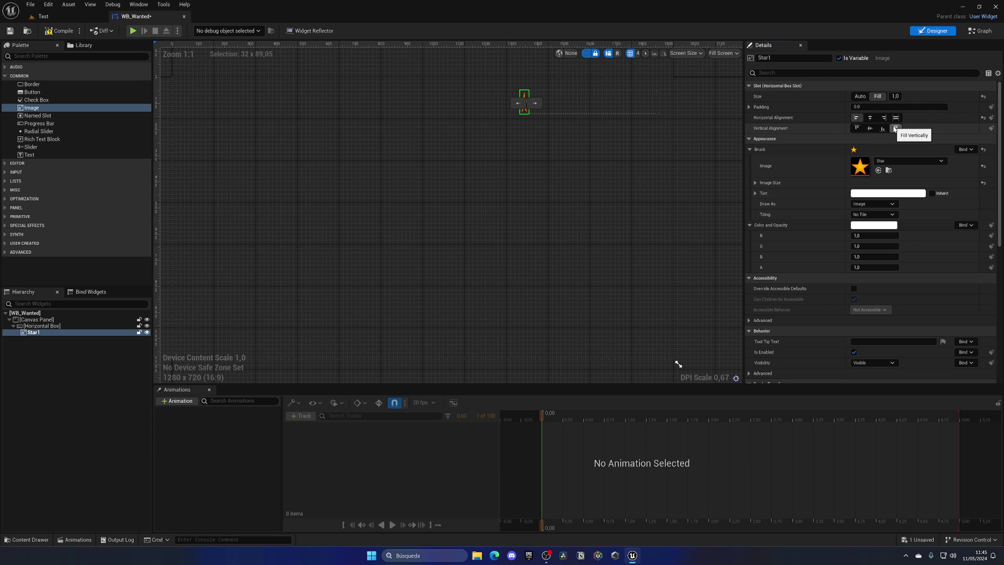
click(870, 118)
click(857, 118)
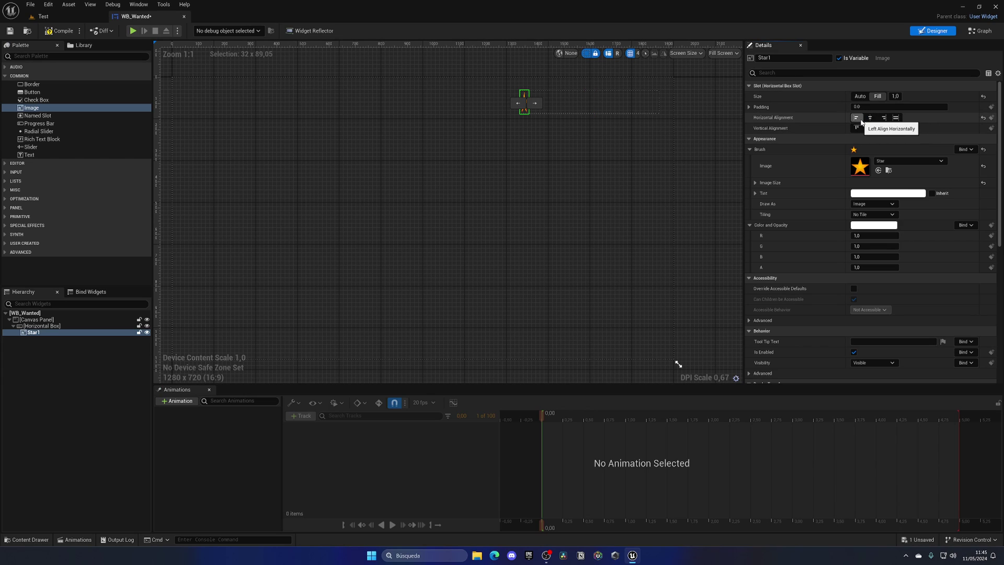
click(896, 118)
click(856, 119)
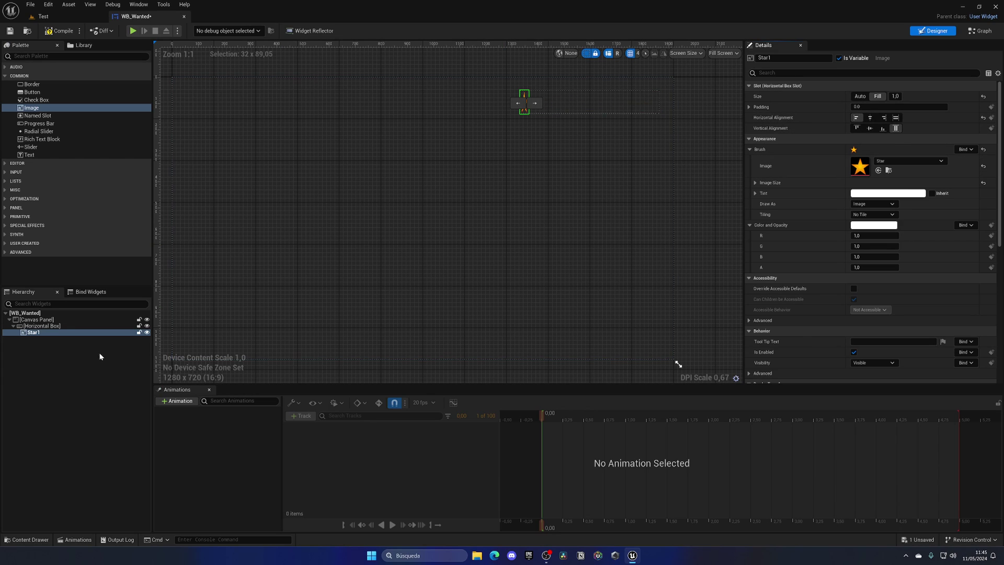
Duplicate the star twice, naming the copies Star2 and Star3
key(ctrl+d)
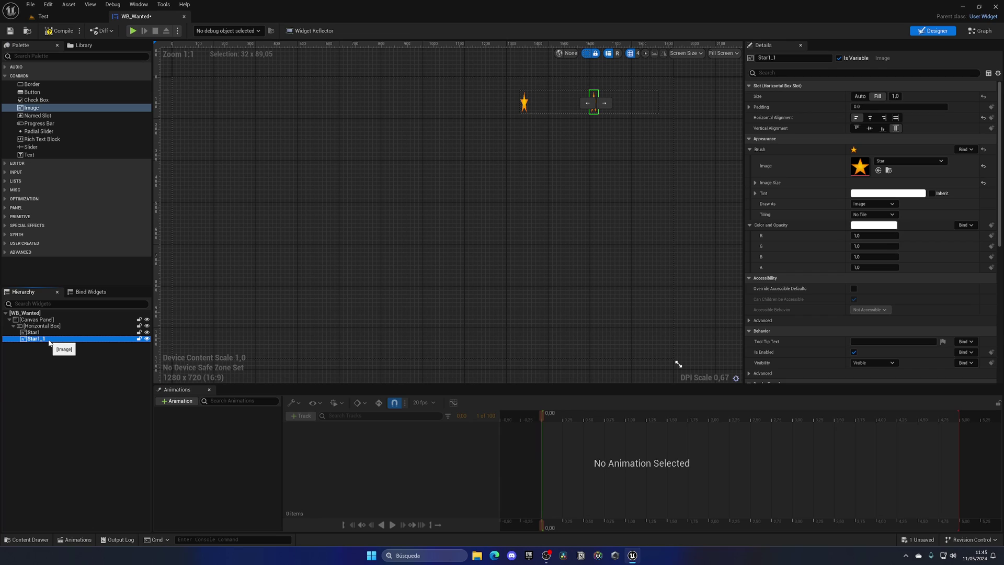
double_click(48, 340)
key(BackSpace)
key(BackSpace)
key(BackSpace)
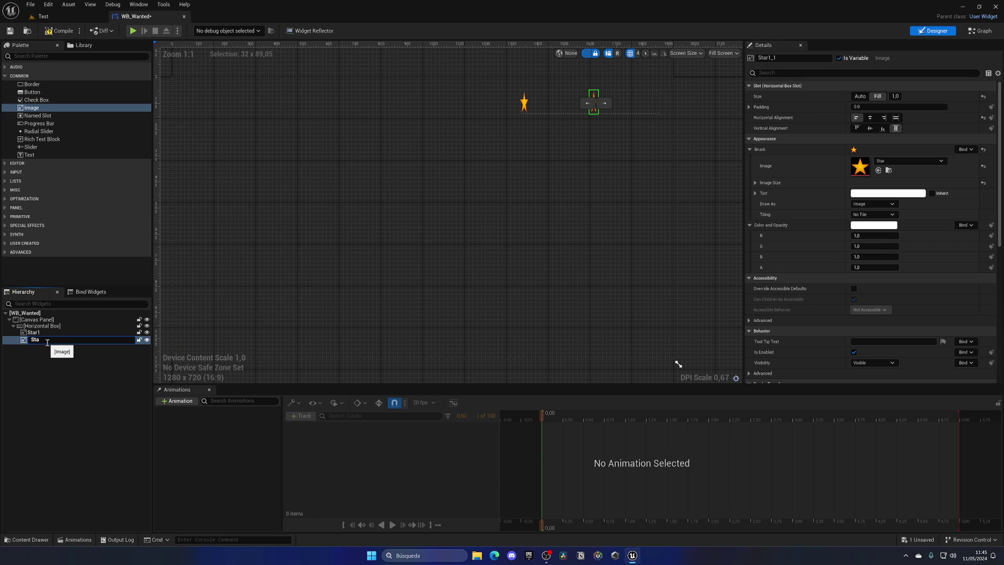
text(2)
key(Return)
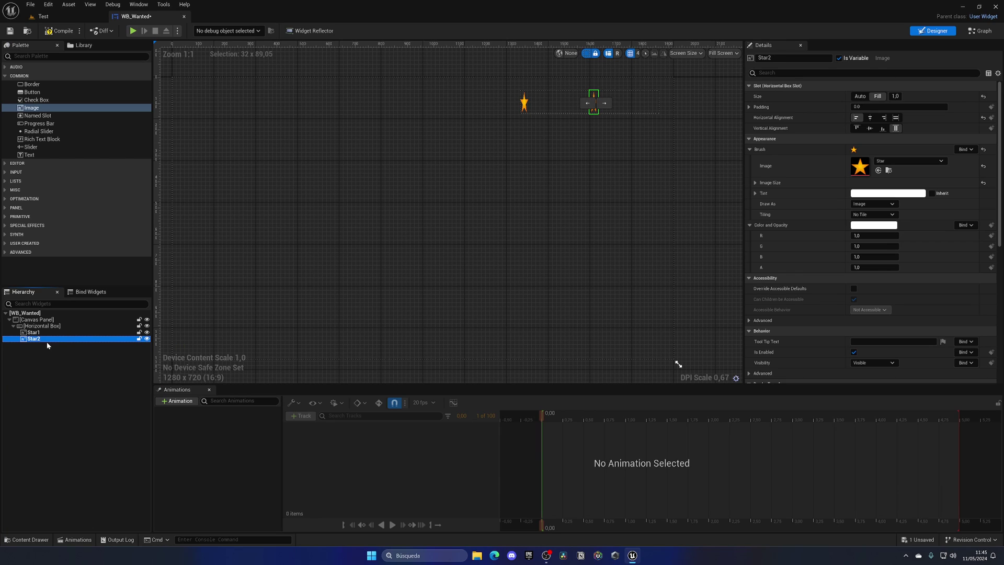
key(ctrl+d)
double_click(47, 345)
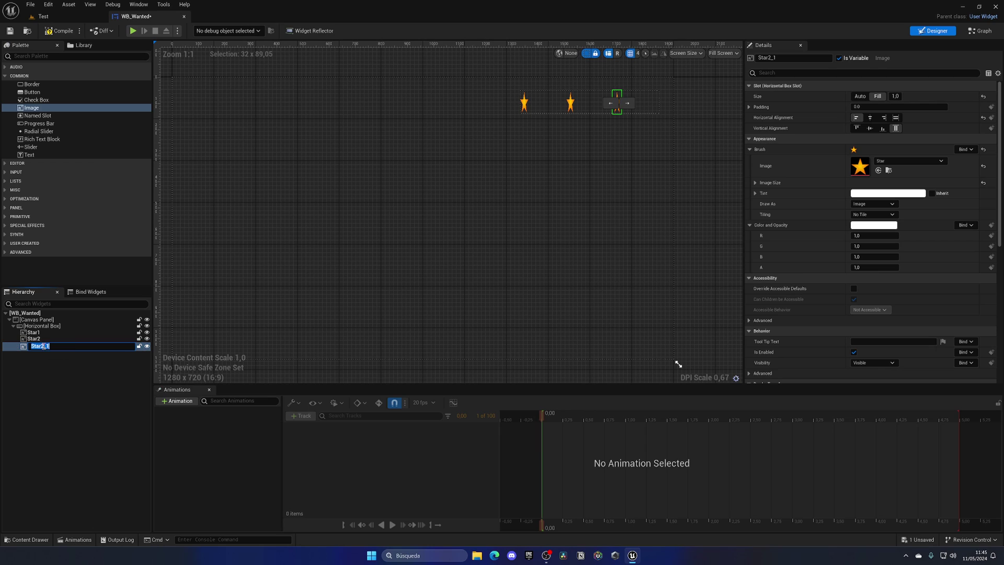
key(BackSpace)
key(BackSpace)
key(BackSpace)
text(3)
key(Return)
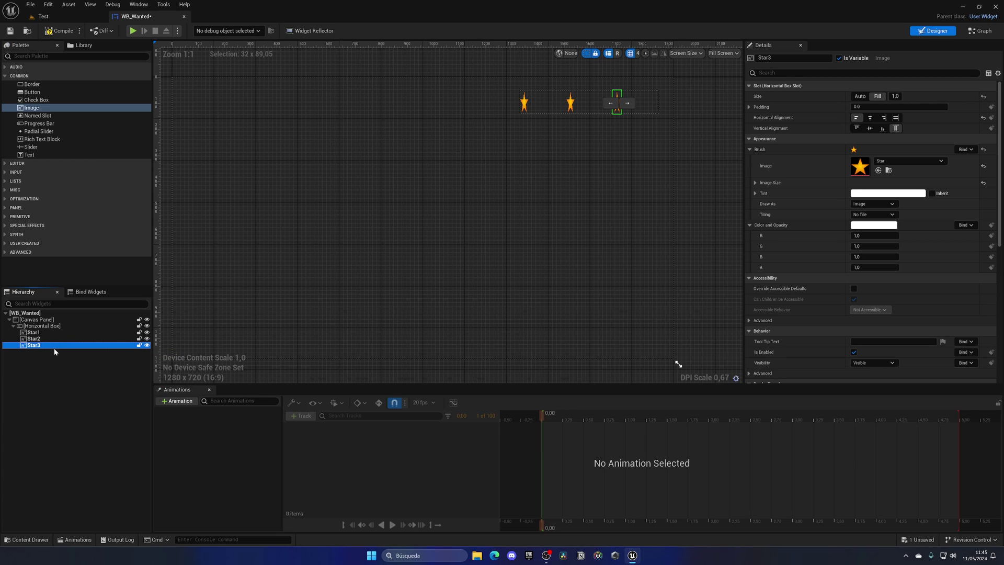
Duplicate twice more, naming the copies Star4 and Star5
key(ctrl+d)
double_click(53, 352)
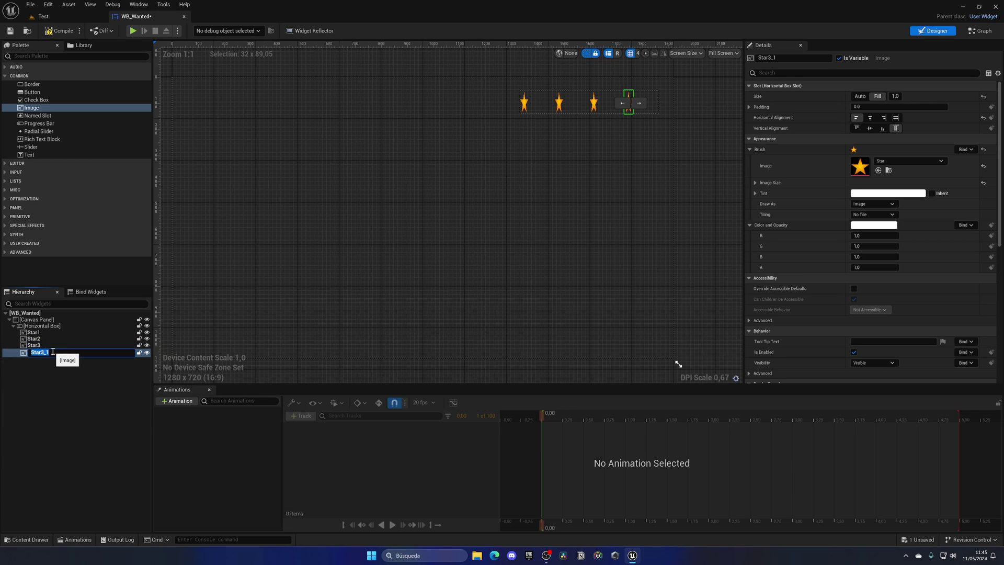
text(4)
key(Return)
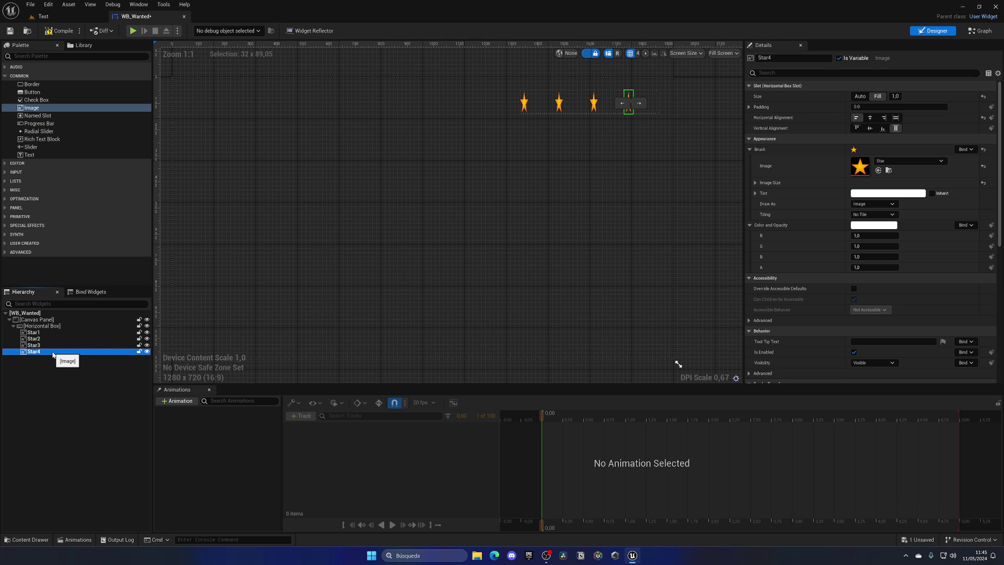
key(ctrl+d)
double_click(55, 359)
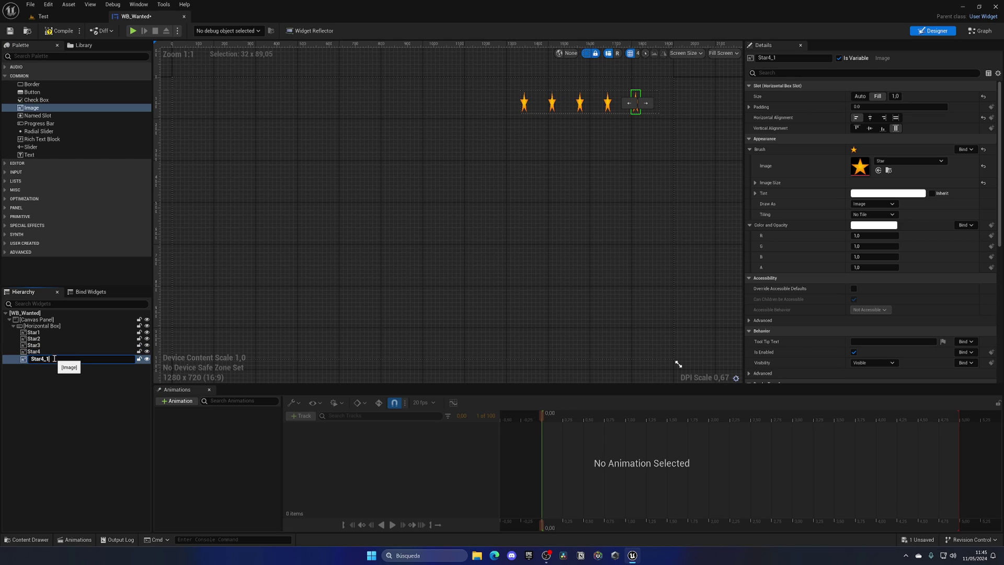
text(Star5)
key(Return)
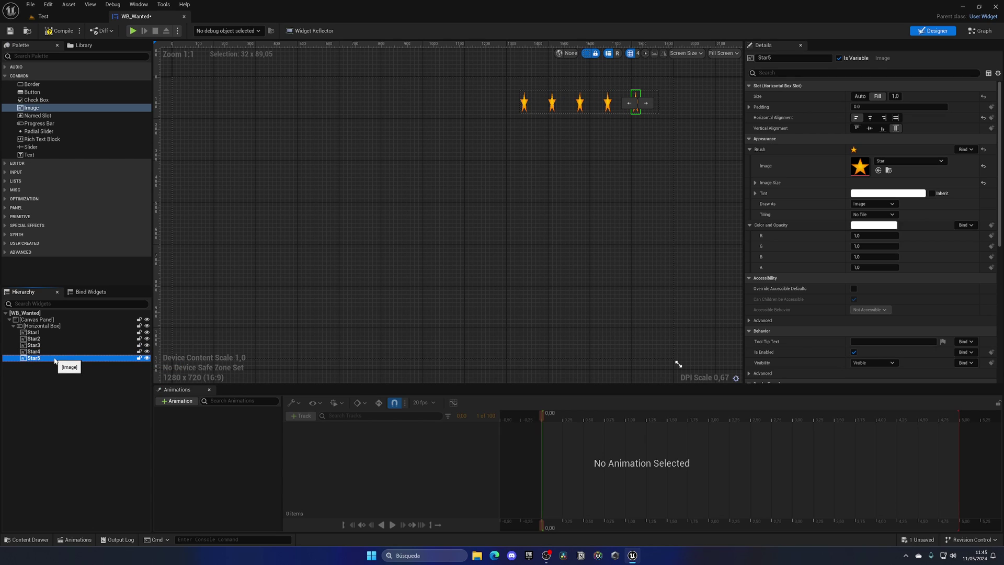
Set Star1 through Star5 to Fill horizontal alignment so they spread evenly
click(34, 332)
shift+click(46, 358)
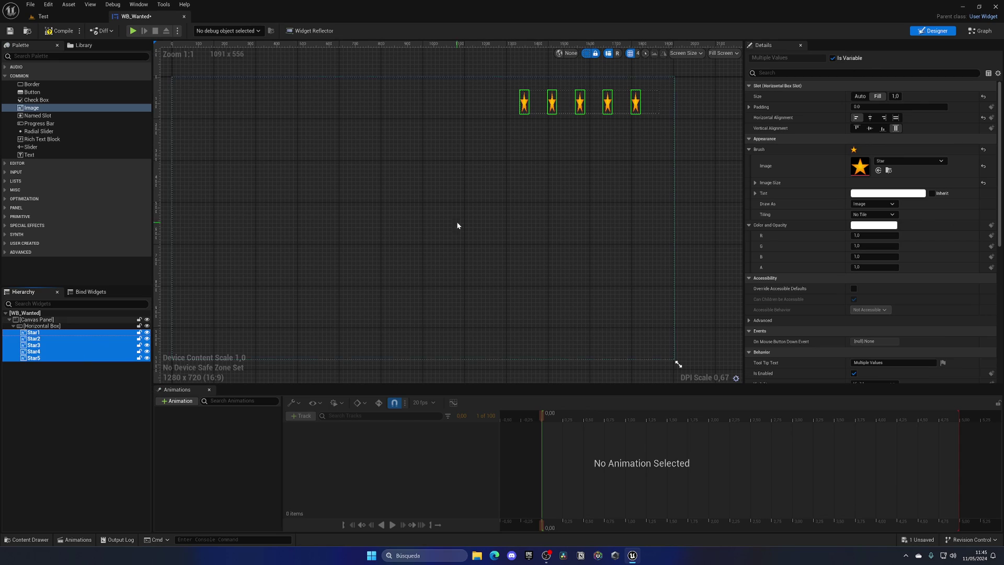
click(896, 118)
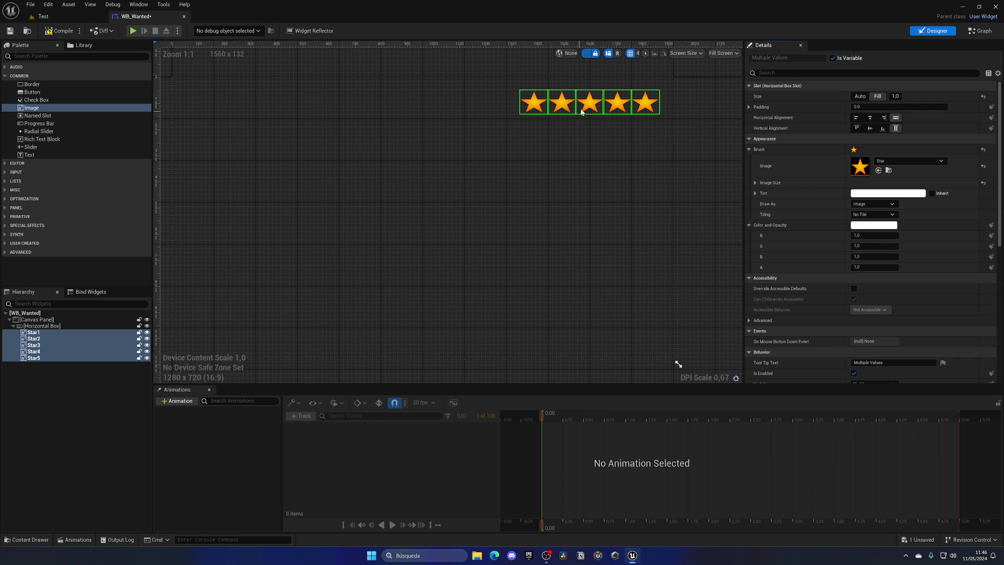
click(548, 153)
click(32, 332)
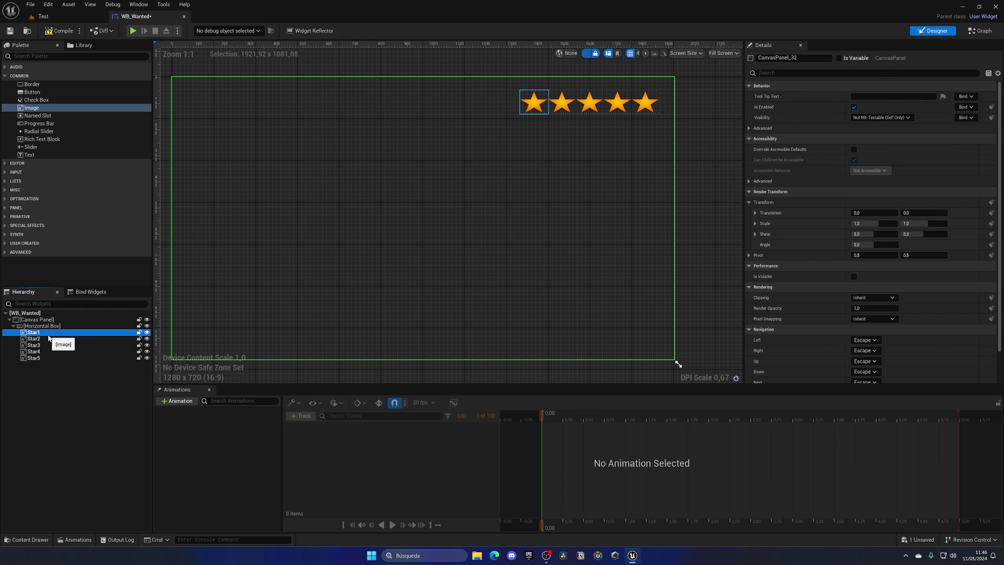
shift+click(43, 359)
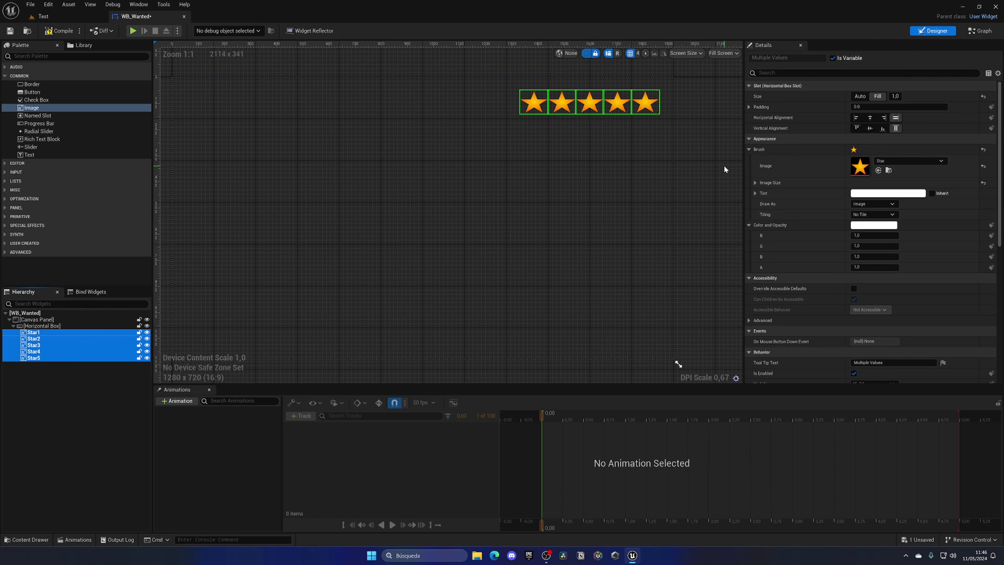
Select Star2–Star5 and set their Padding Left to 20
click(34, 339)
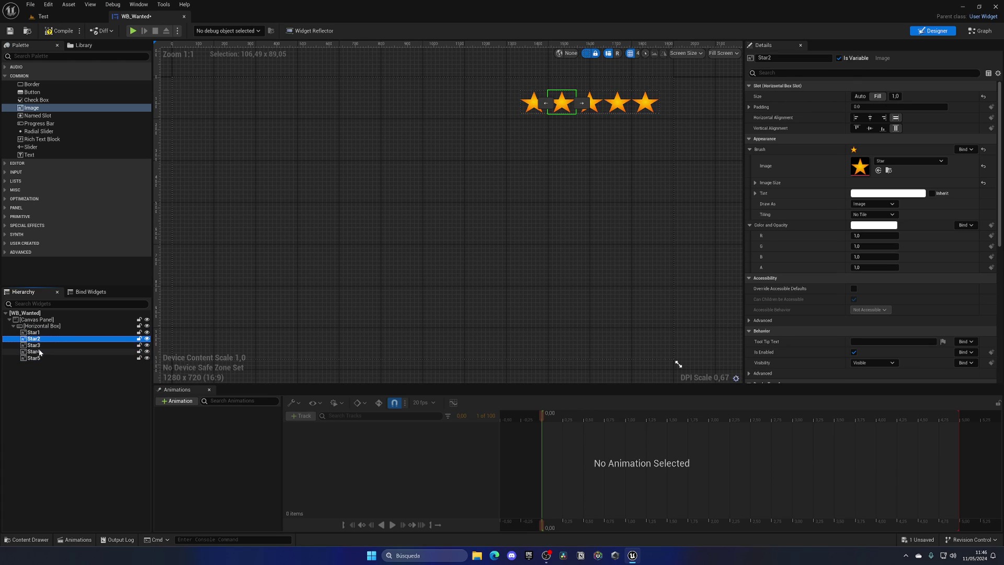
shift+click(40, 359)
click(749, 106)
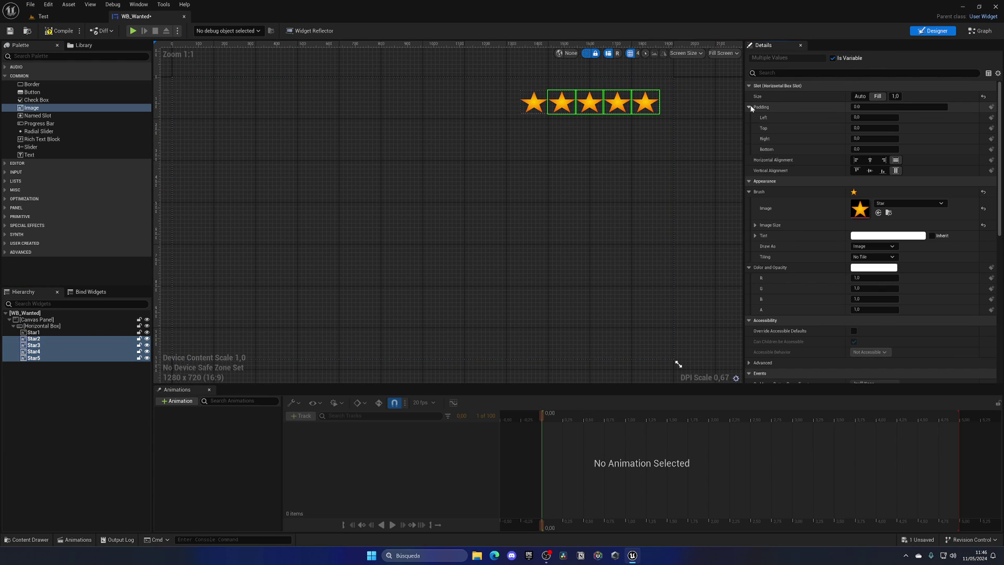
click(871, 117)
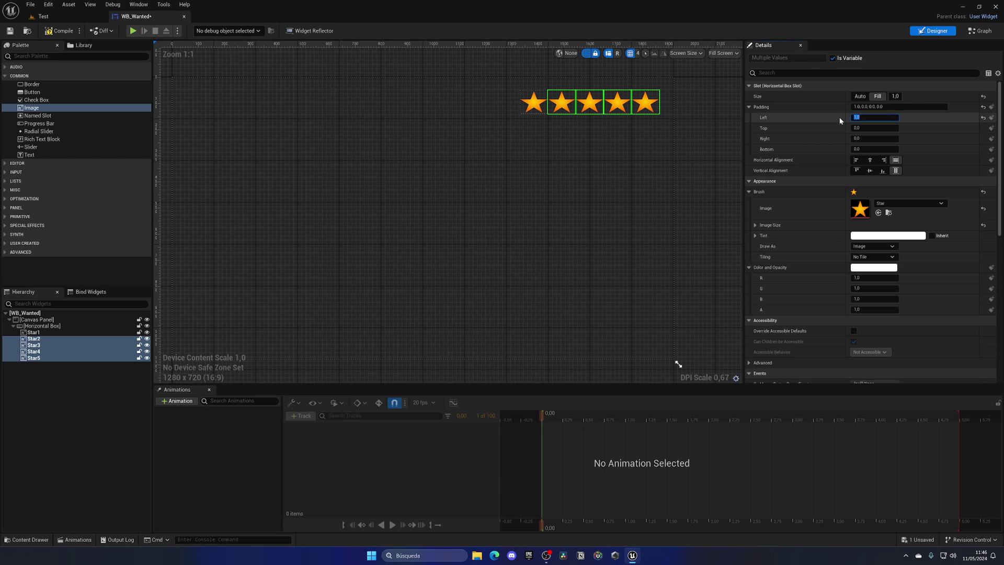
key(Return)
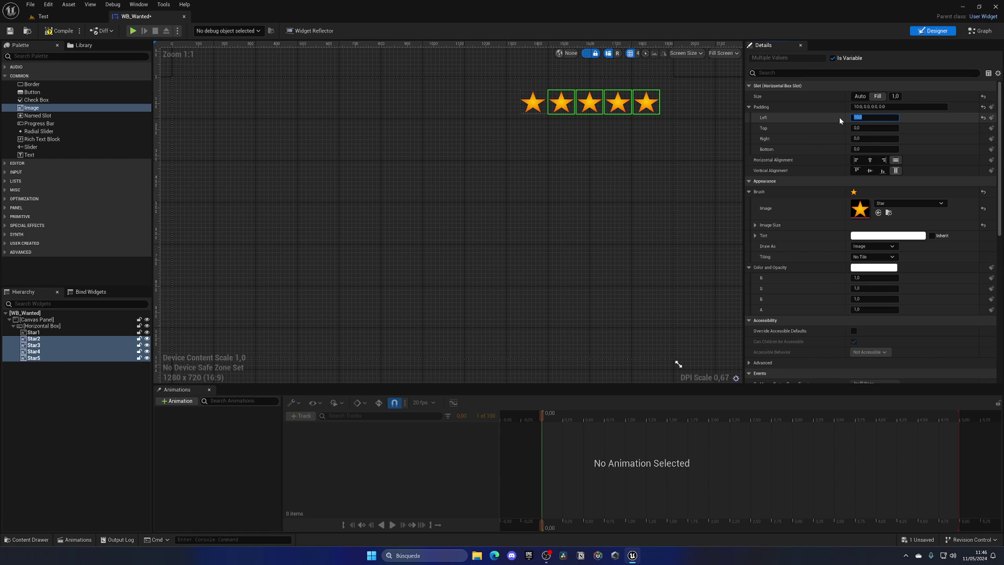
text(20)
key(Return)
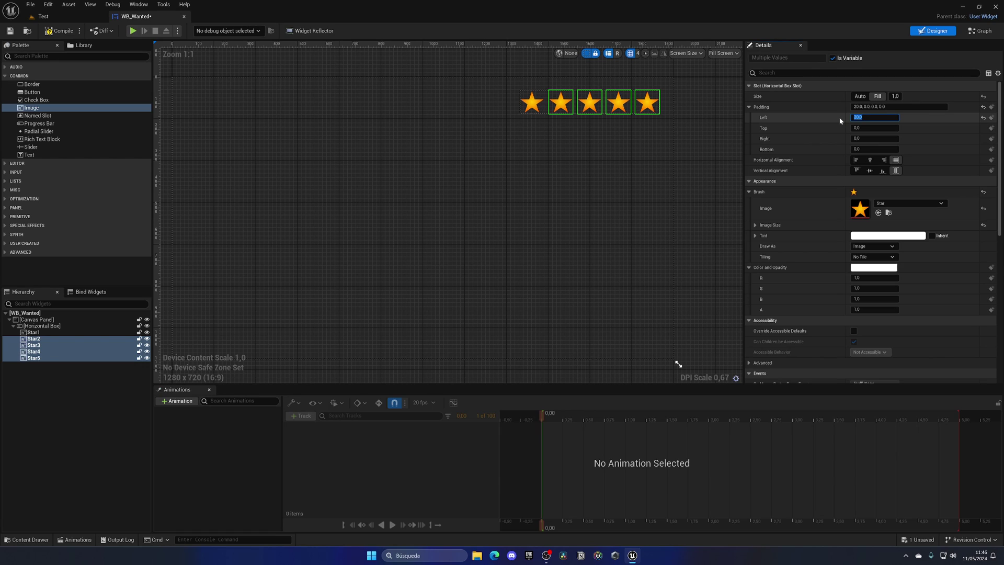
click(621, 178)
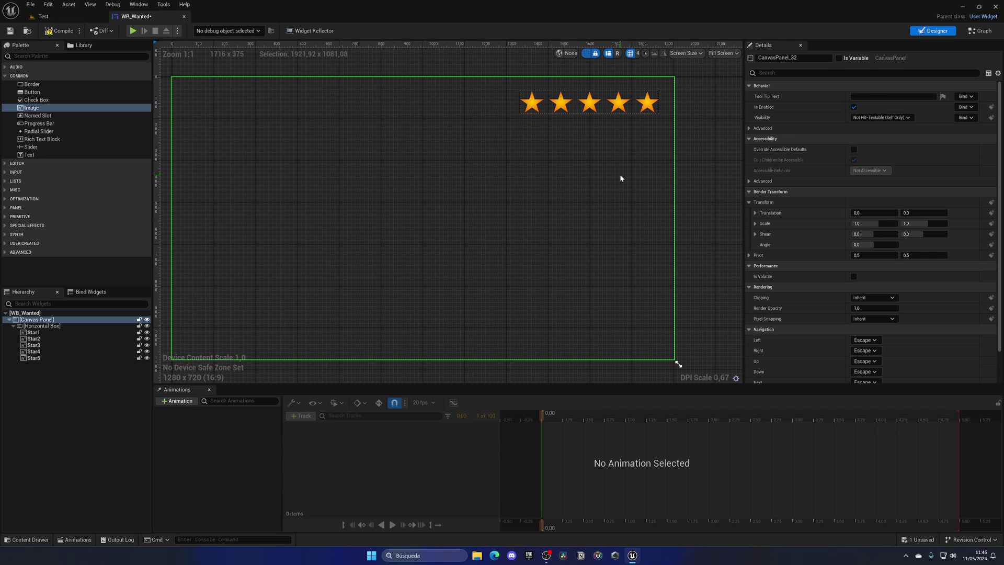
Clear the designer selection and save WB_Wanted with Ctrl+S
click(698, 152)
key(ctrl+s)
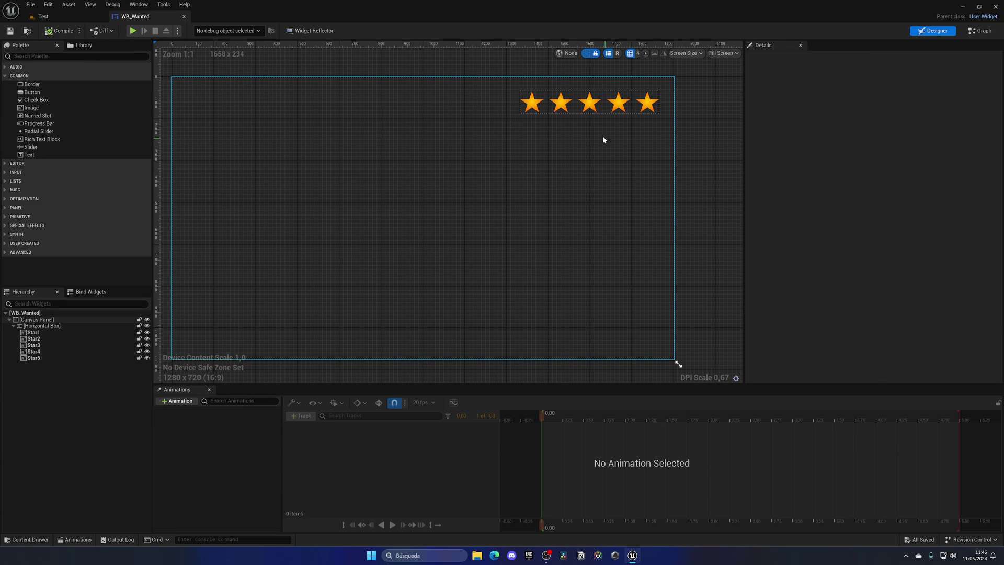